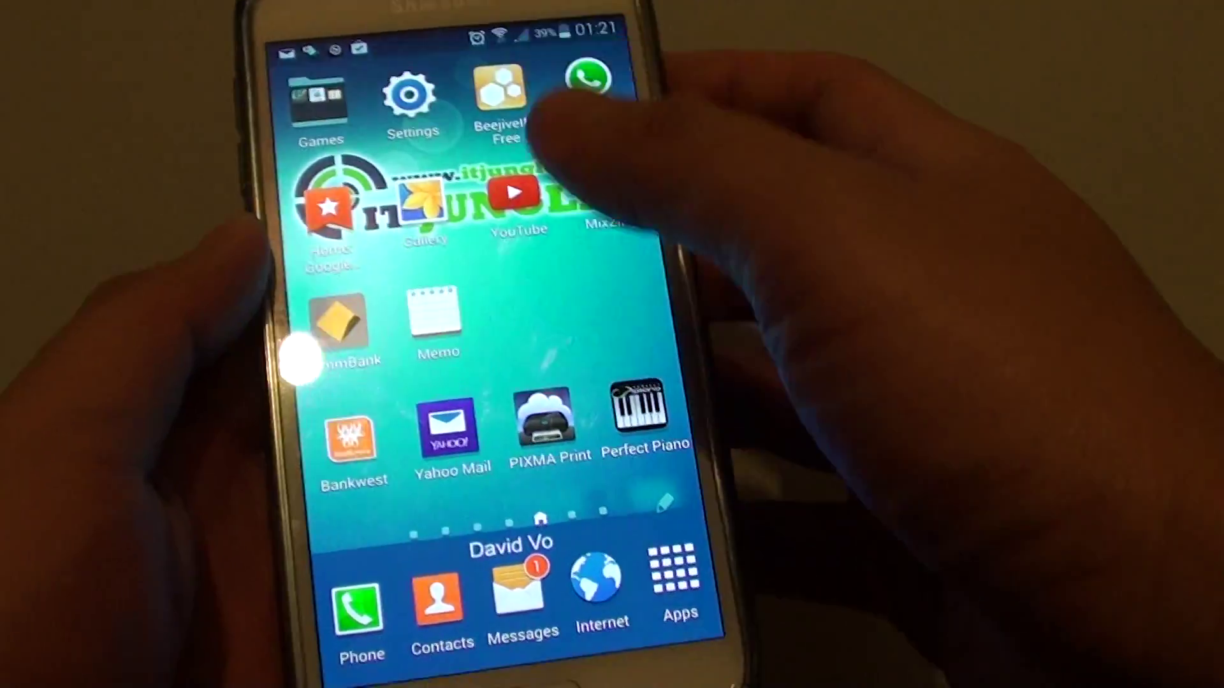
Step: Browse the Application manager's SD card and downloaded app lists, then open Analytics' app info
left_click(459, 130)
scroll(440, 382, "down", 1)
scroll(450, 383, "down", 5)
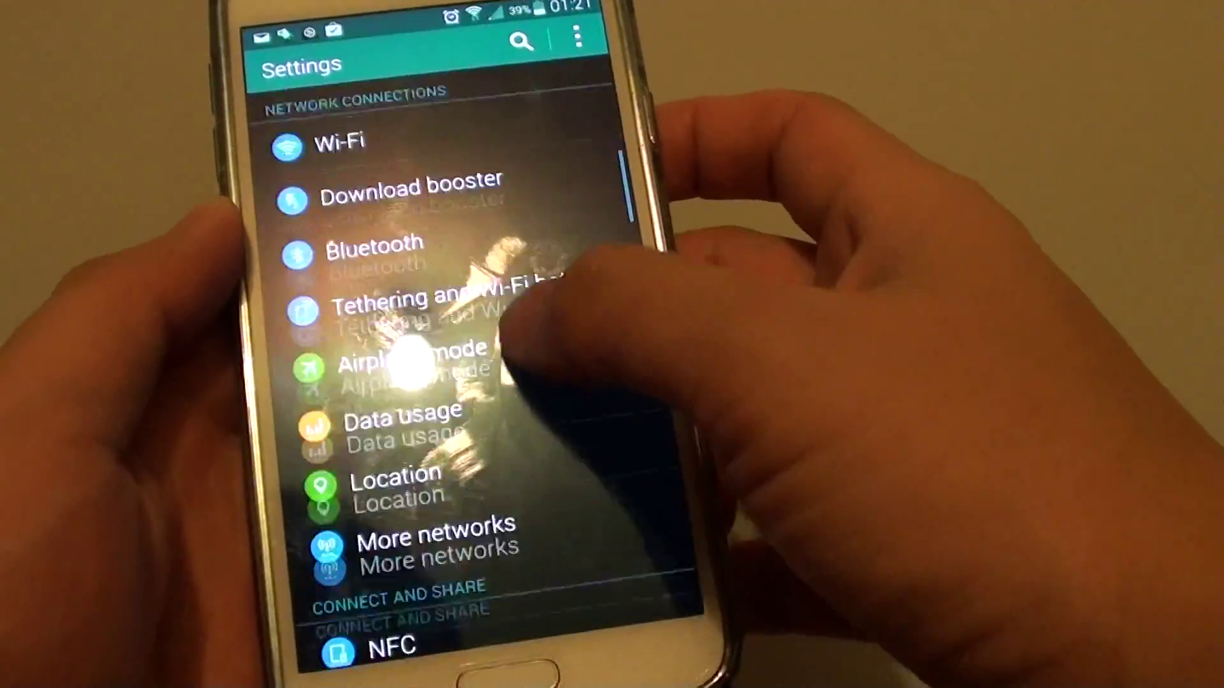
scroll(450, 383, "down", 3)
scroll(450, 382, "down", 2)
scroll(450, 383, "down", 3)
scroll(449, 382, "down", 2)
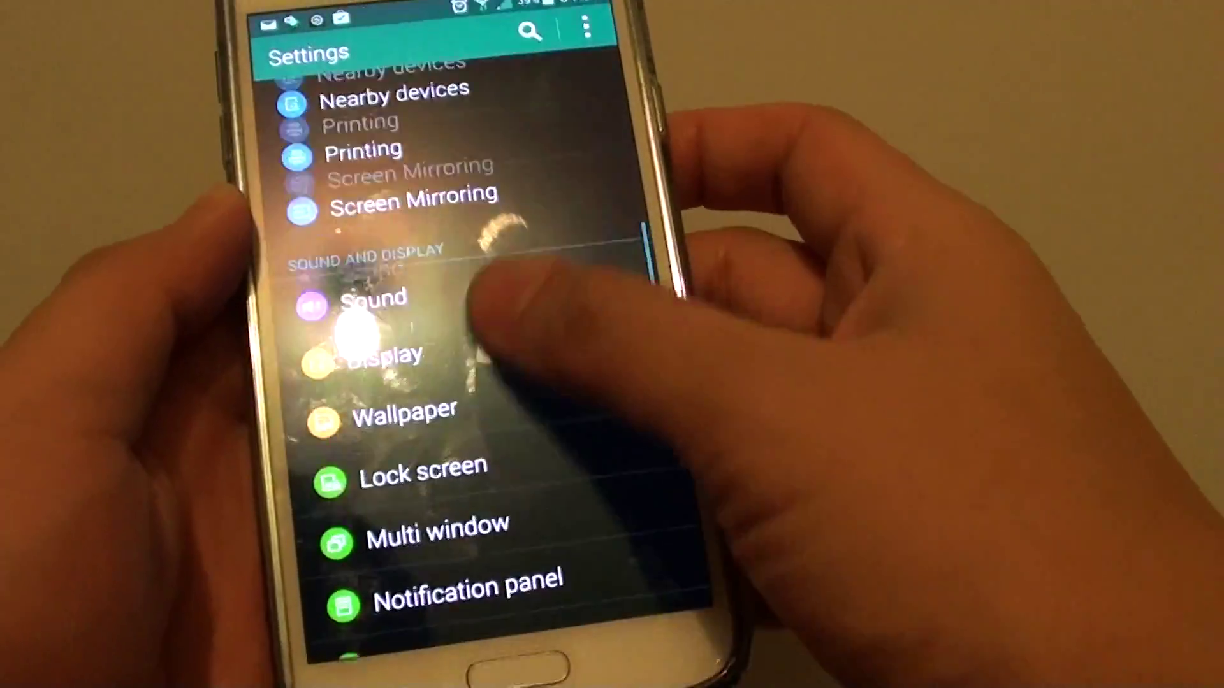
scroll(450, 383, "down", 5)
scroll(450, 383, "down", 3)
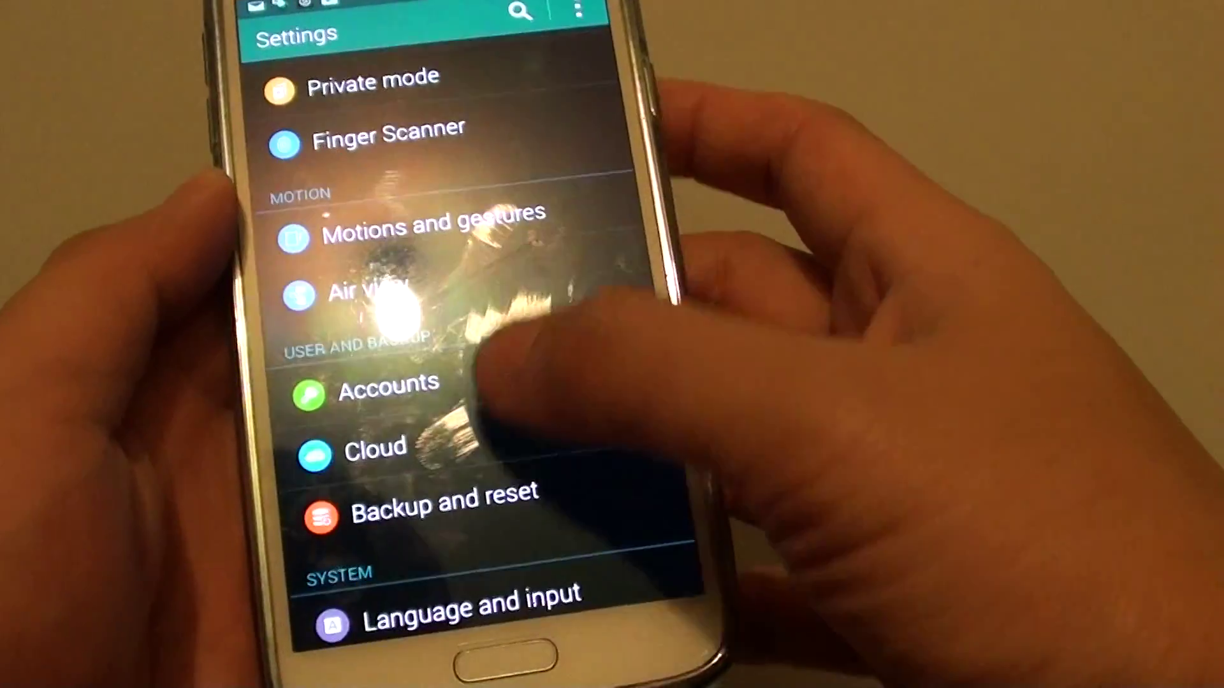
scroll(450, 383, "down", 3)
scroll(450, 383, "down", 2)
scroll(450, 383, "down", 4)
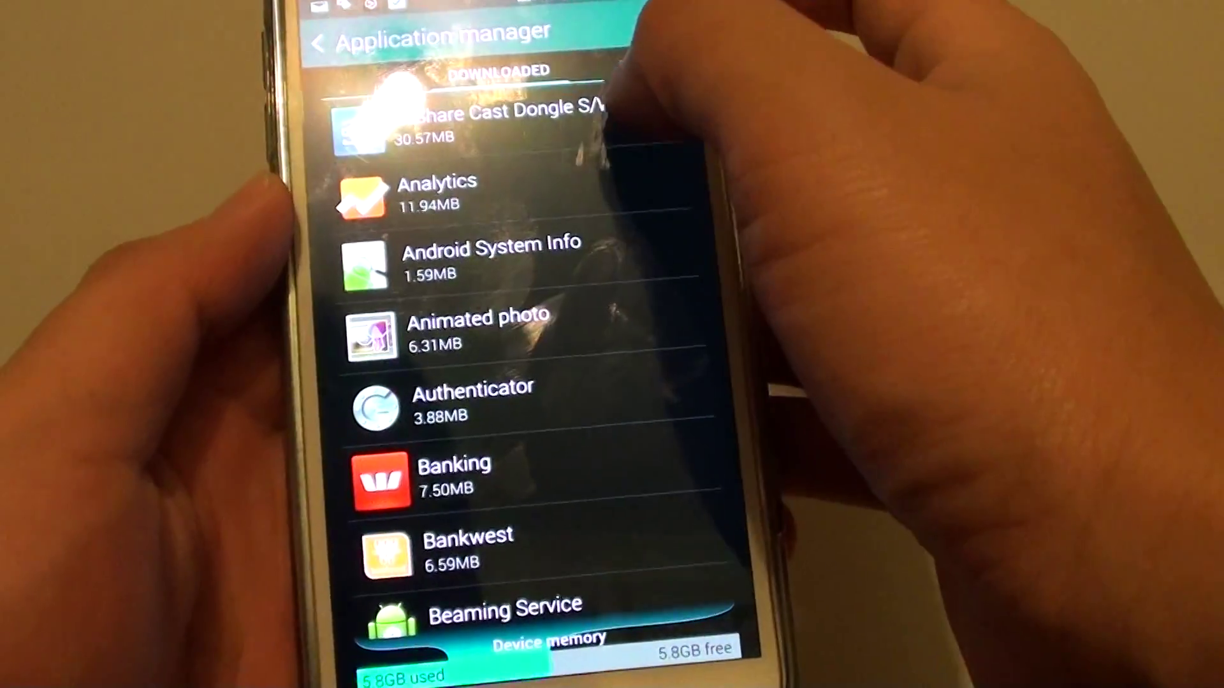
left_click(588, 43)
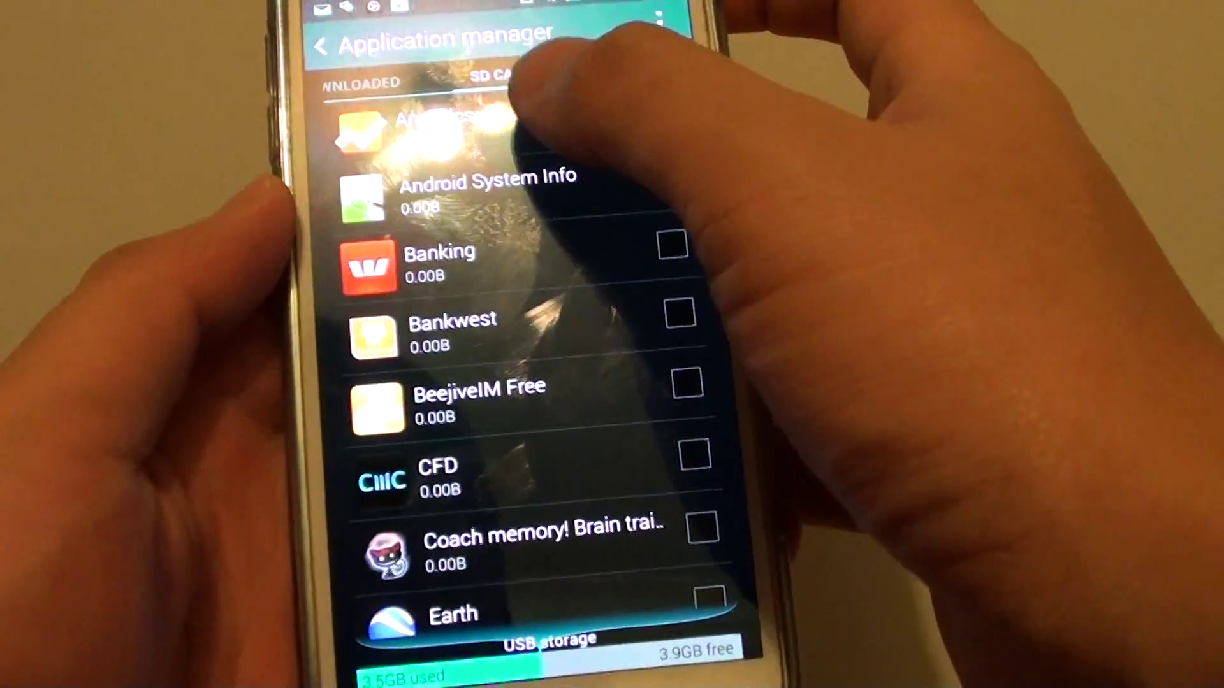
scroll(517, 364, "down", 5)
scroll(516, 364, "up", 5)
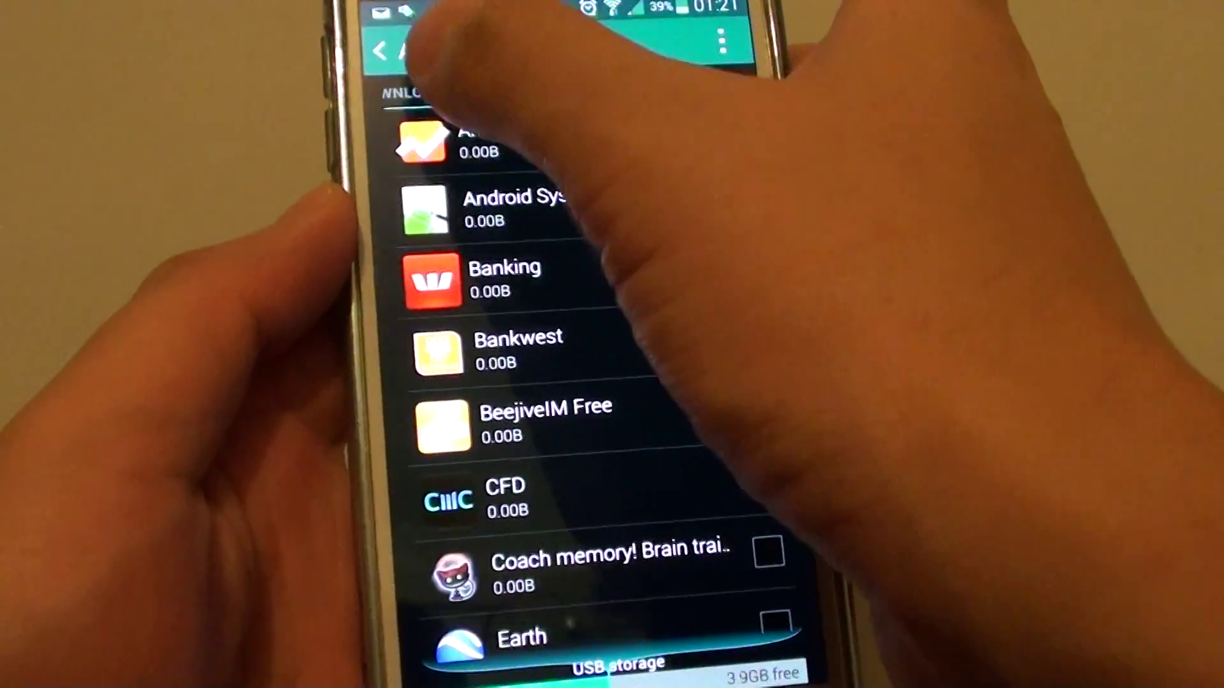
left_click(439, 108)
scroll(536, 363, "down", 3)
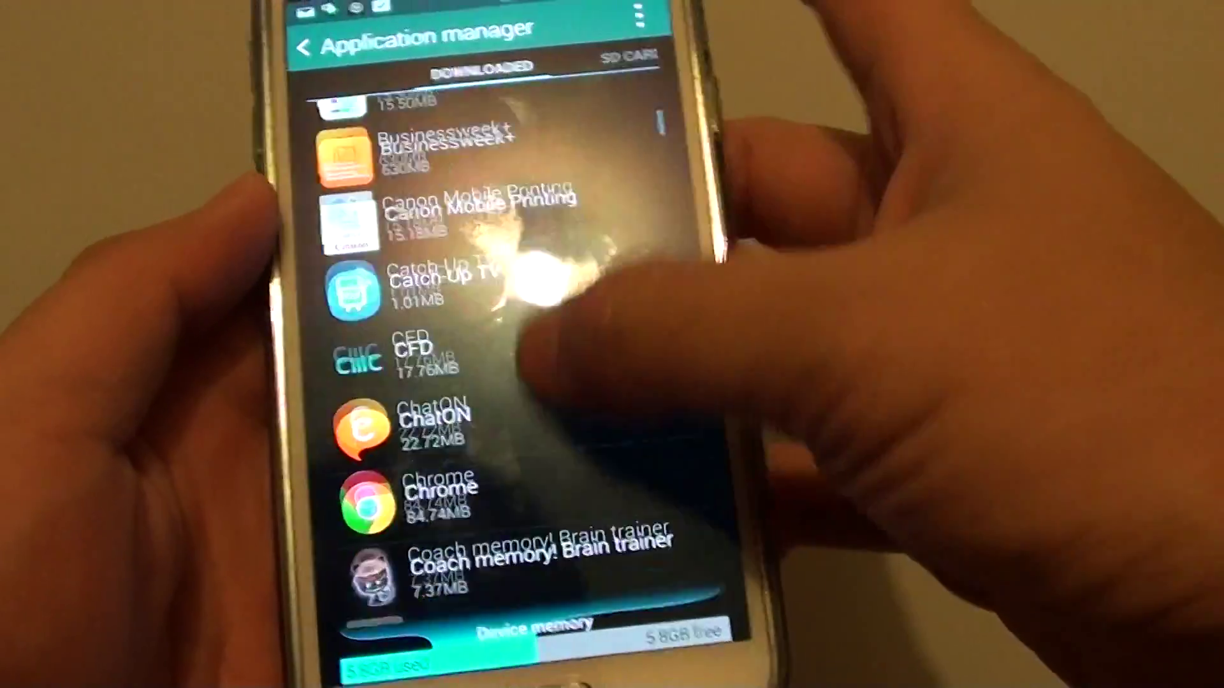
scroll(517, 364, "up", 3)
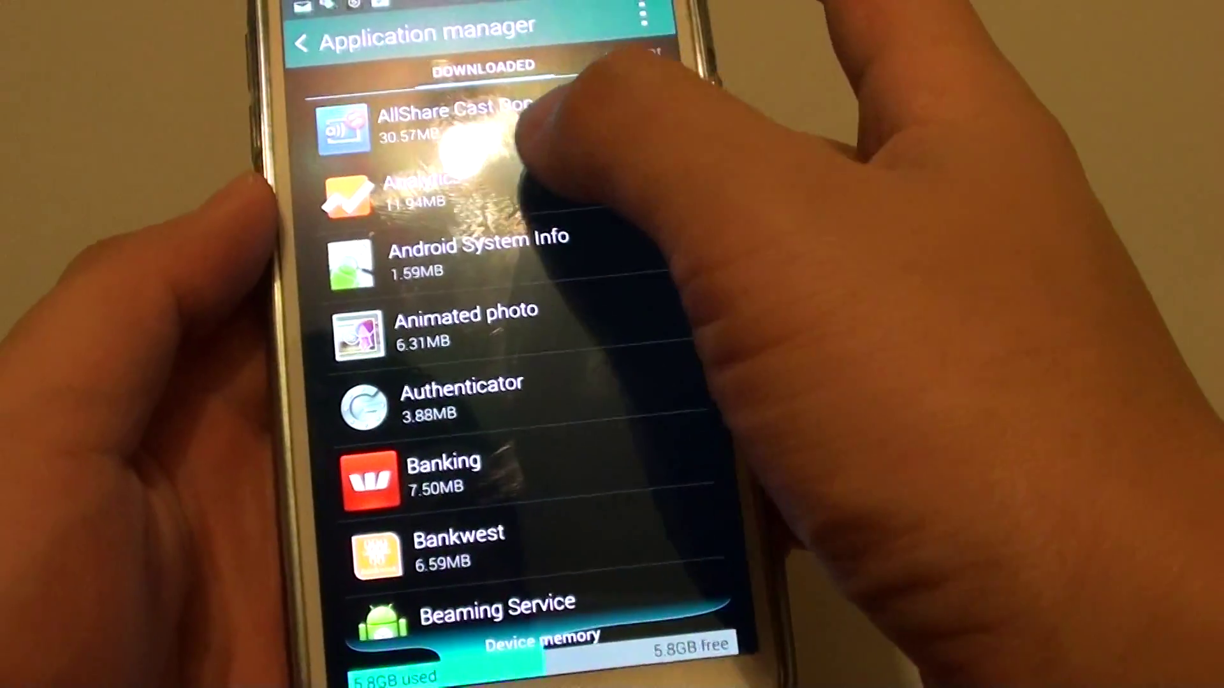
left_click(497, 186)
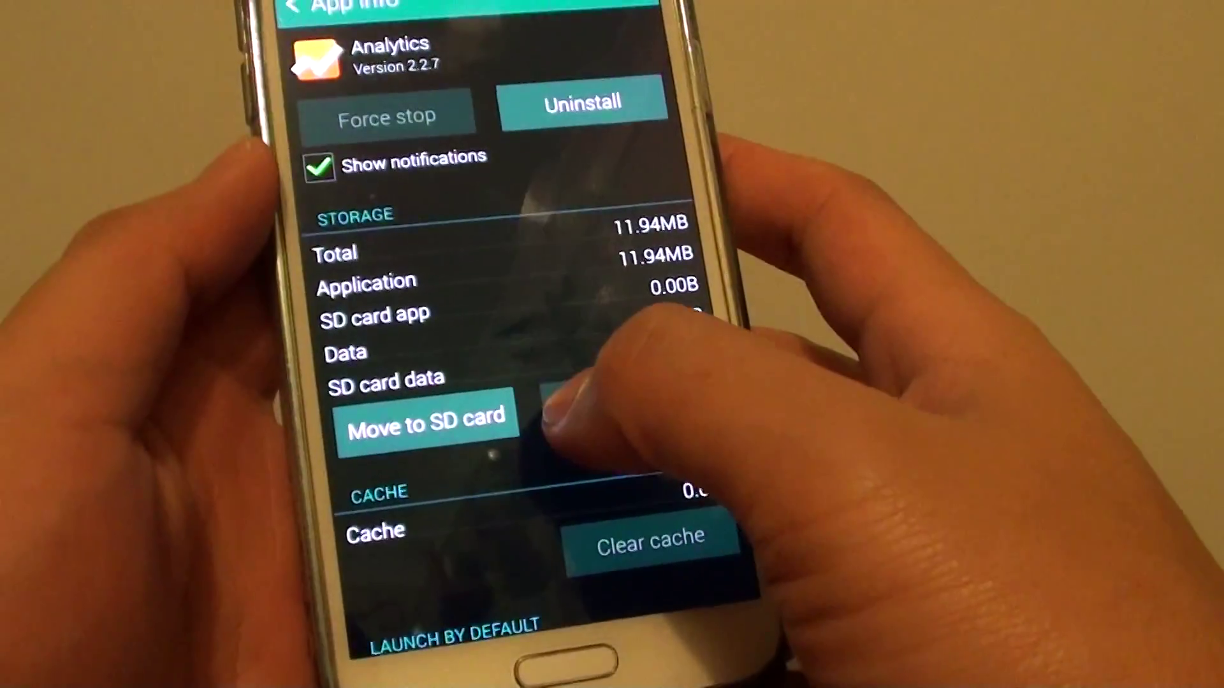
Step: Move the Analytics app to the SD card, then return to the downloaded apps list
left_click(483, 427)
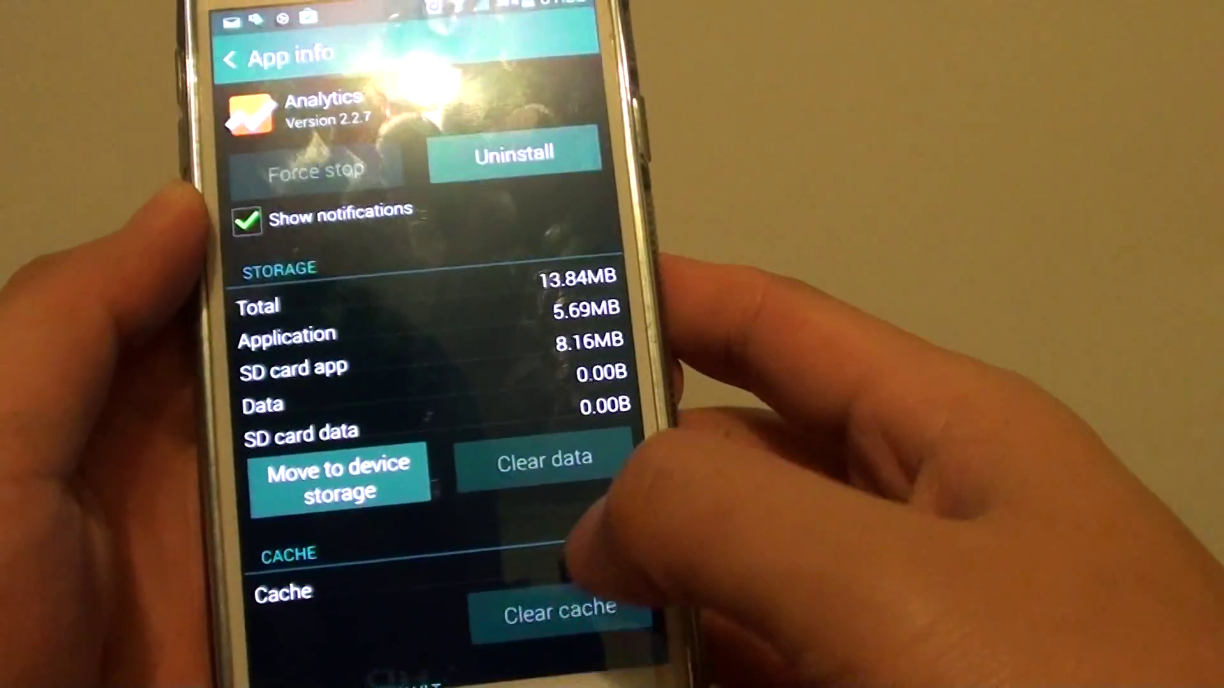
key("Escape")
scroll(450, 383, "down", 3)
scroll(449, 382, "down", 2)
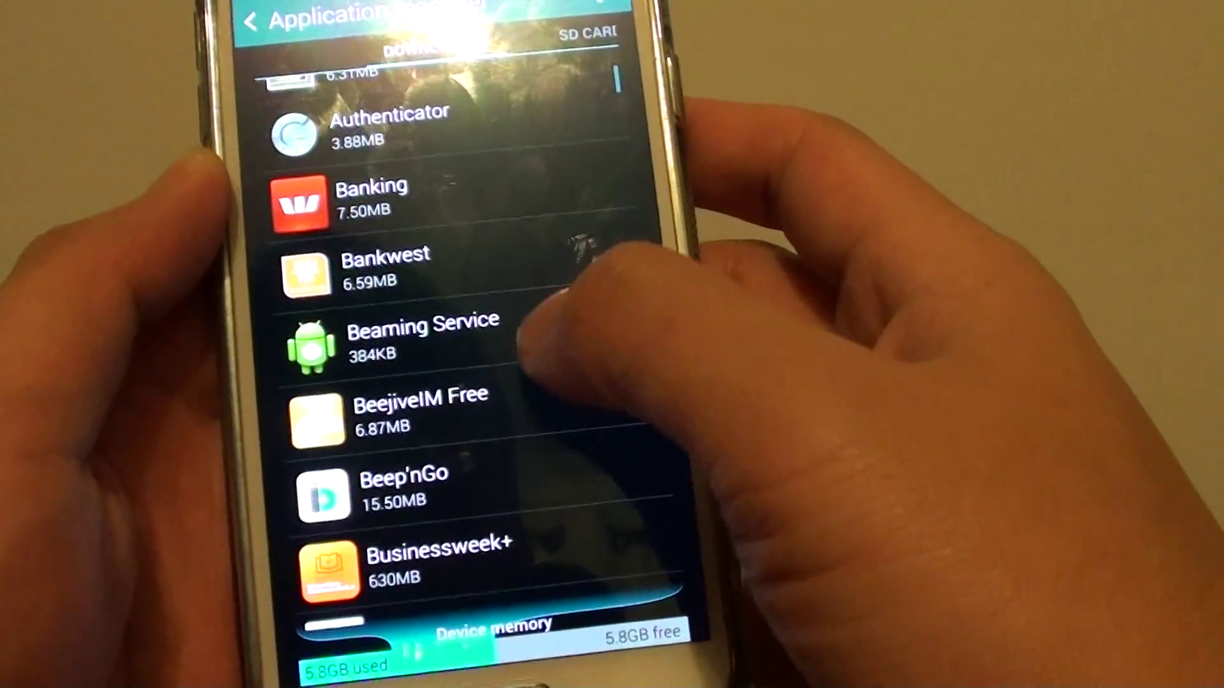
scroll(450, 382, "down", 2)
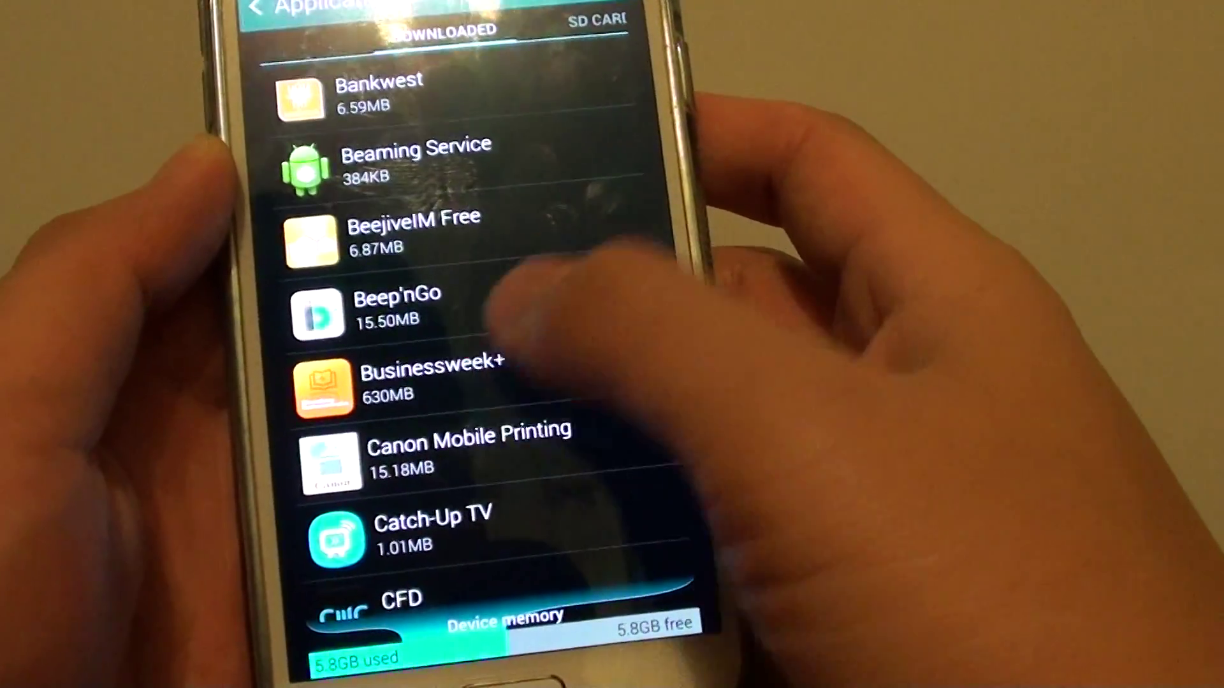
Step: Open Businessweek+'s app info, where Move to SD card is greyed out
left_click(430, 382)
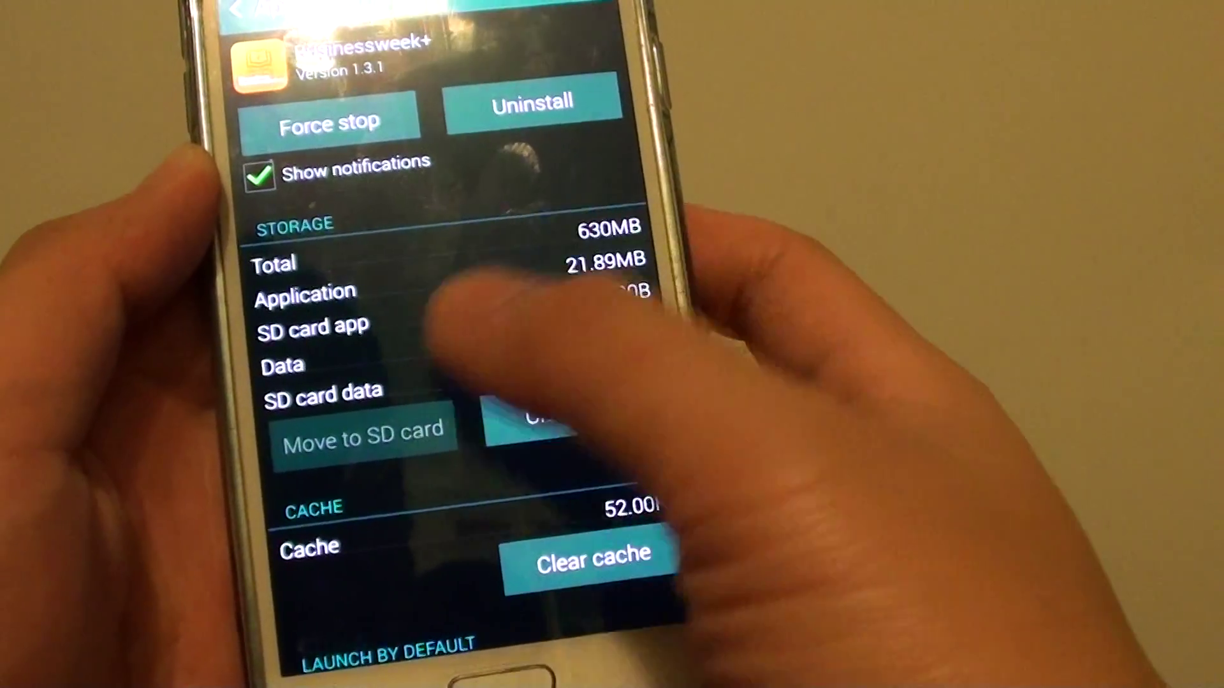
scroll(478, 383, "down", 2)
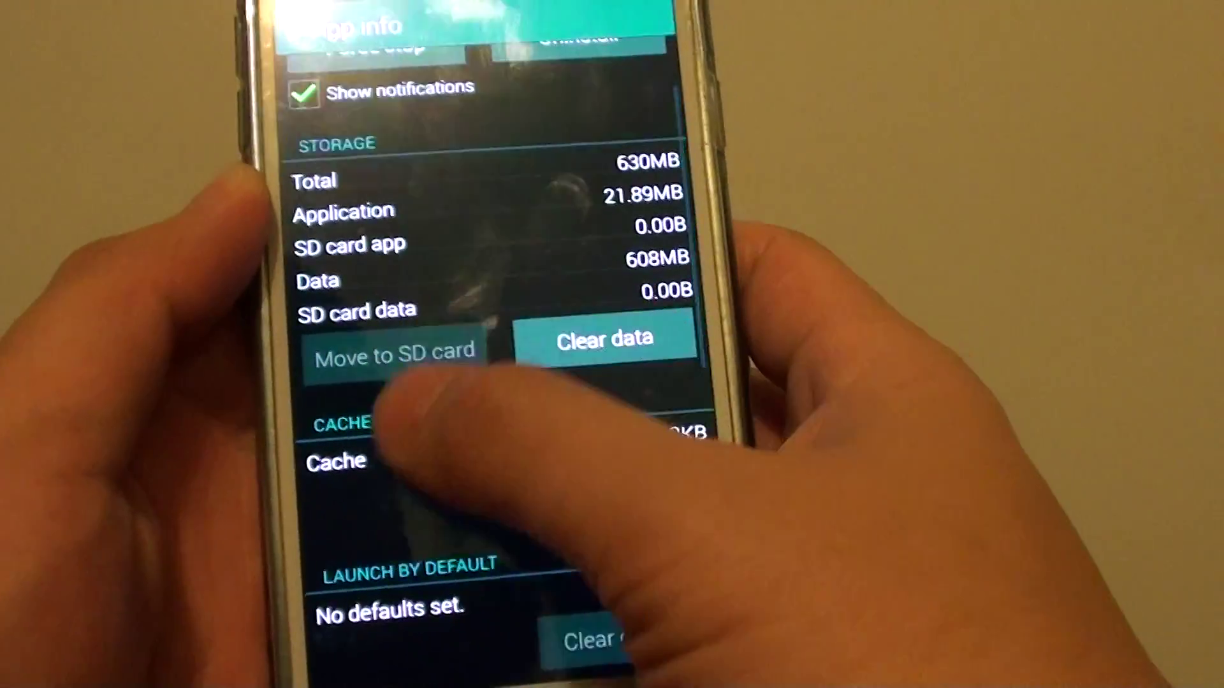
scroll(478, 383, "up", 2)
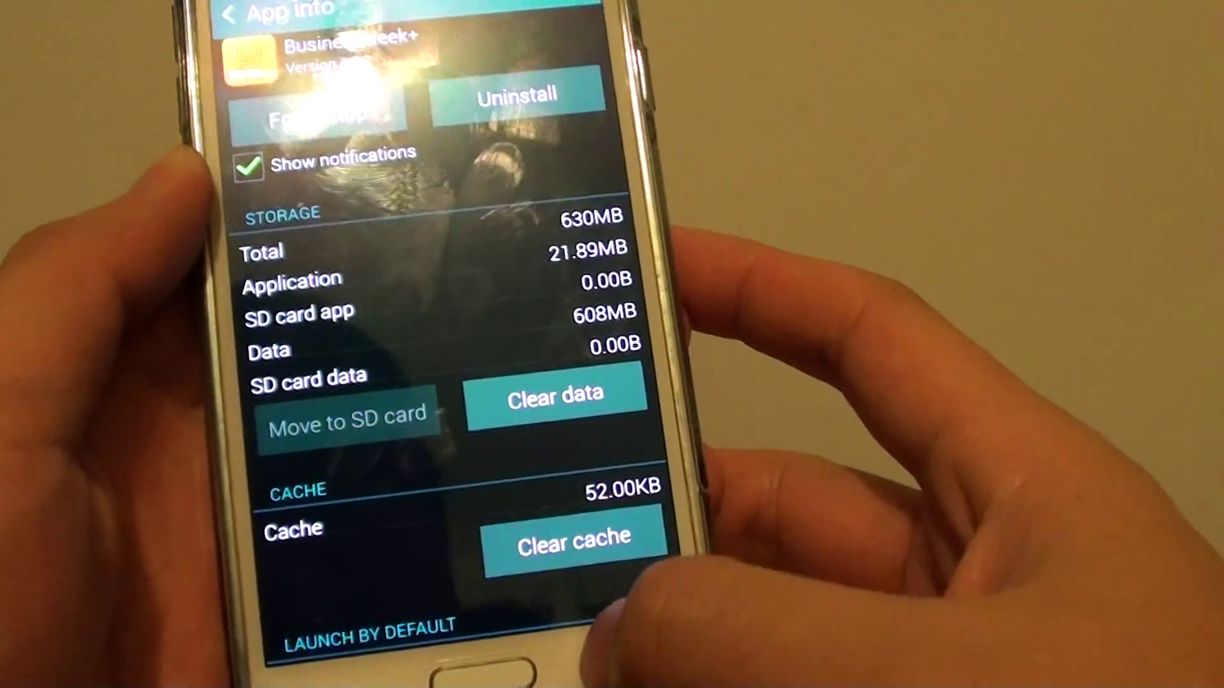
Step: Reopen Analytics' app info and move the app back to device storage
key("Escape")
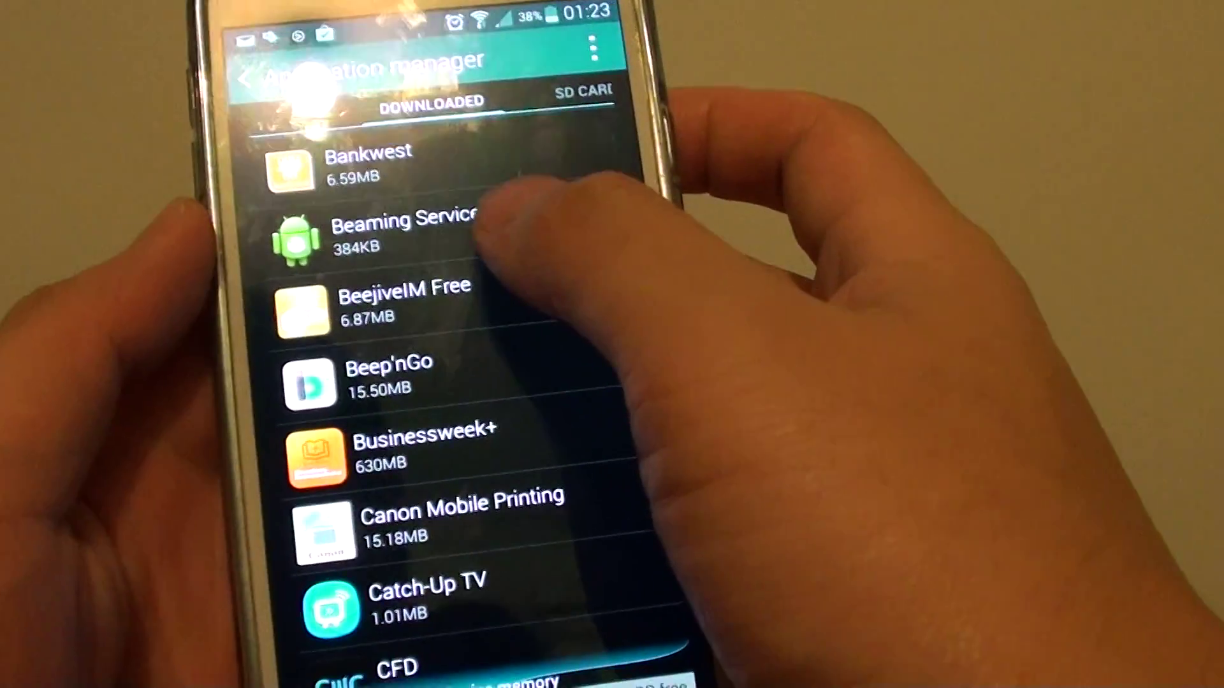
scroll(469, 421, "up", 2)
scroll(468, 402, "up", 3)
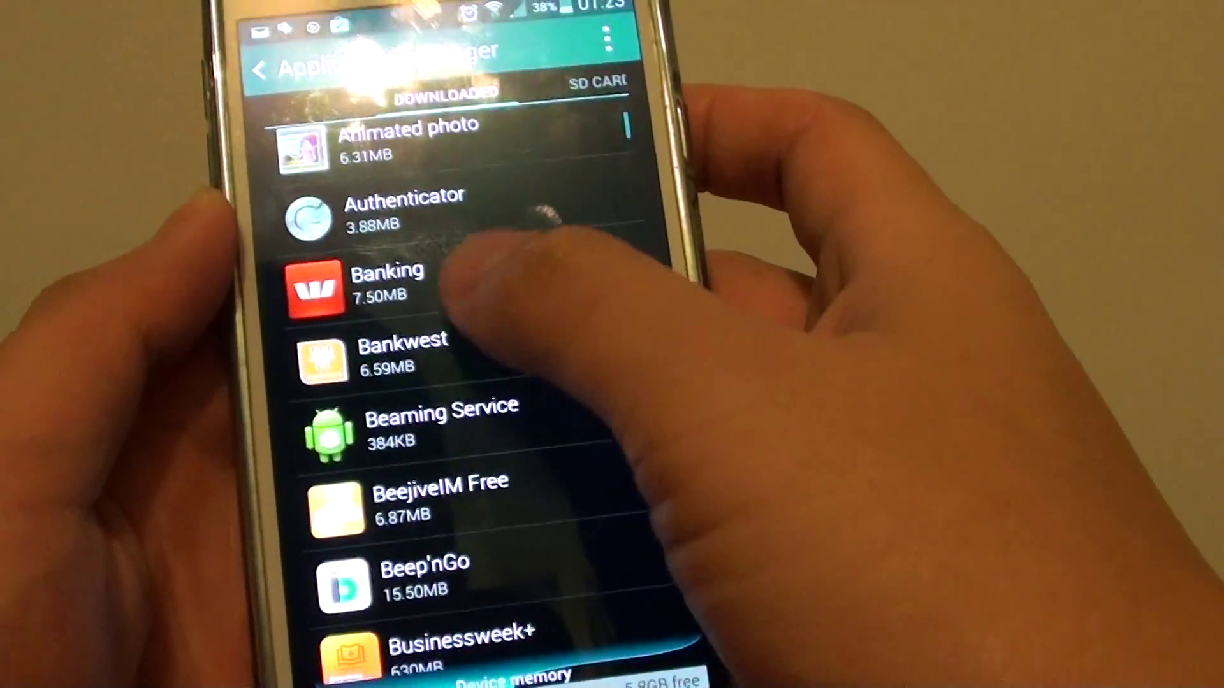
scroll(470, 401, "up", 2)
scroll(469, 431, "up", 1)
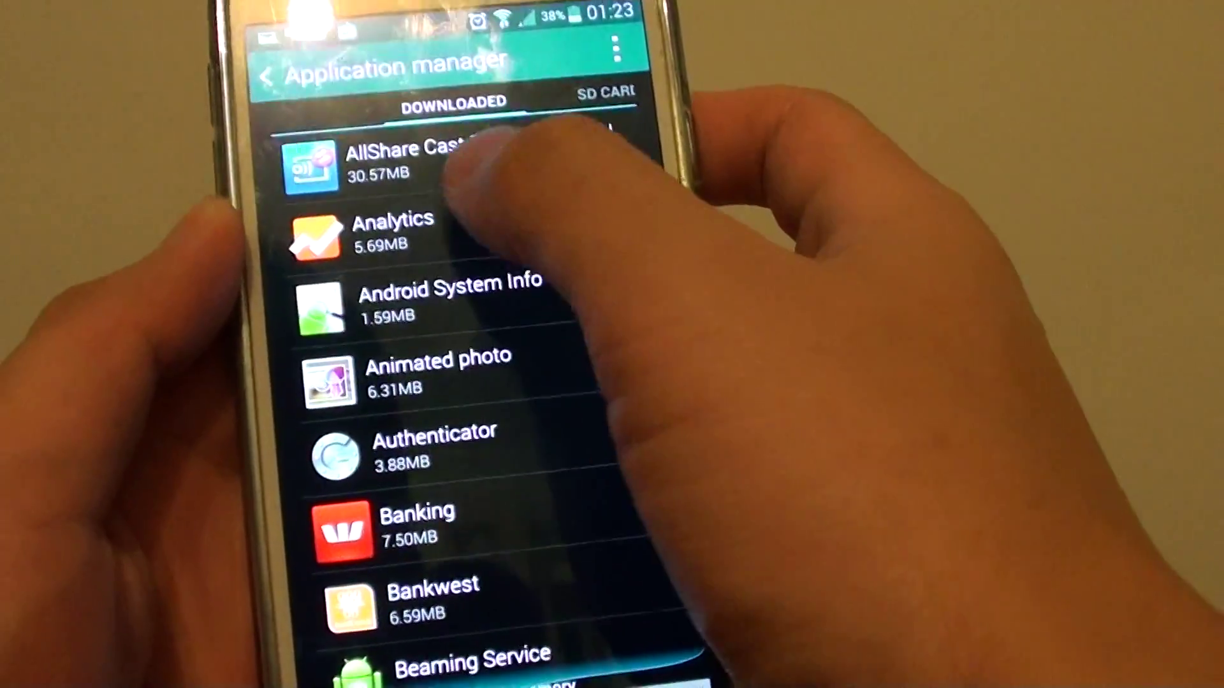
left_click(373, 222)
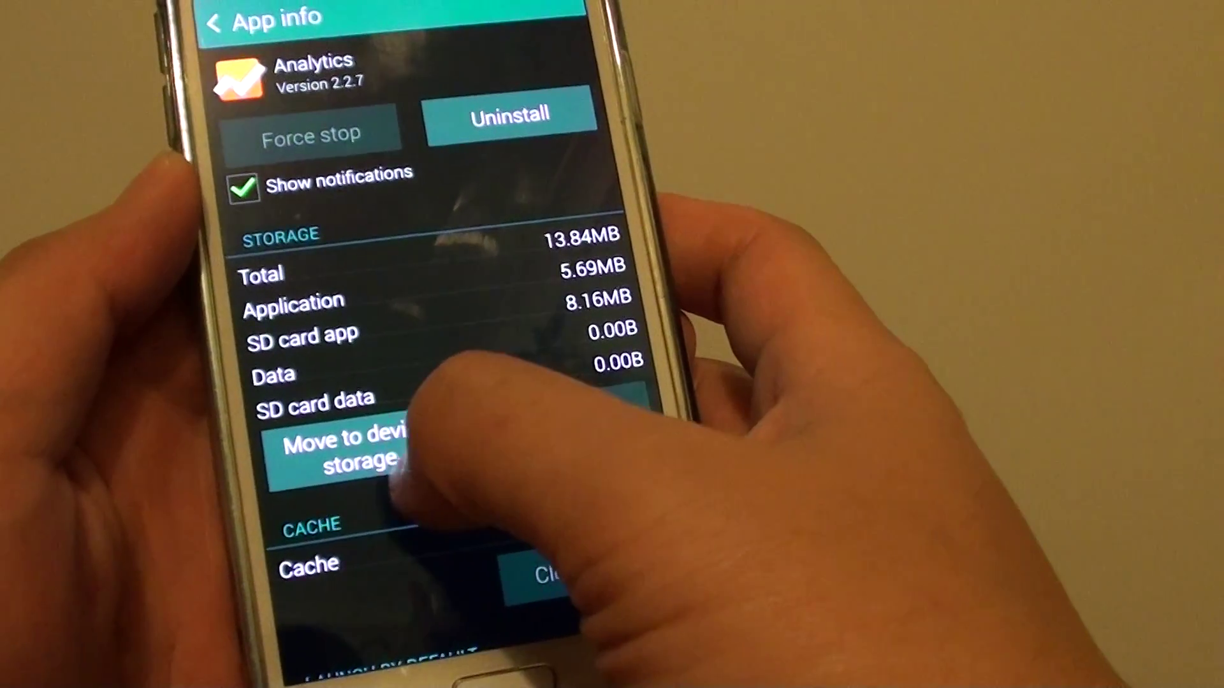
left_click(329, 459)
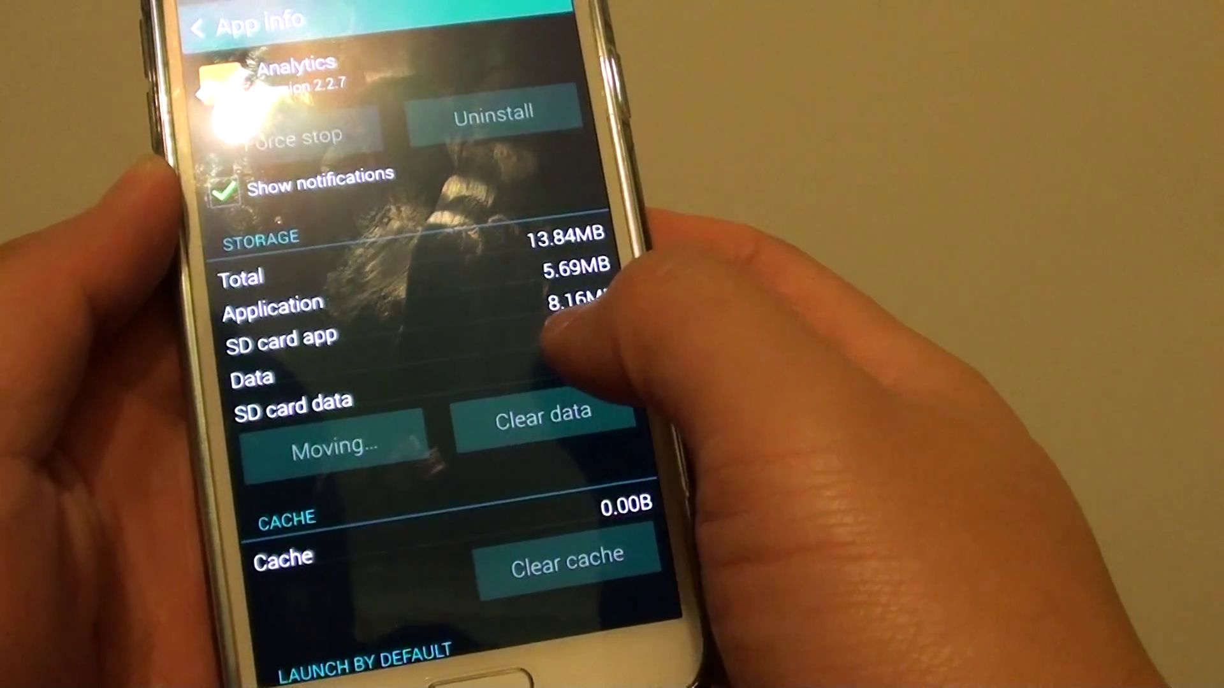